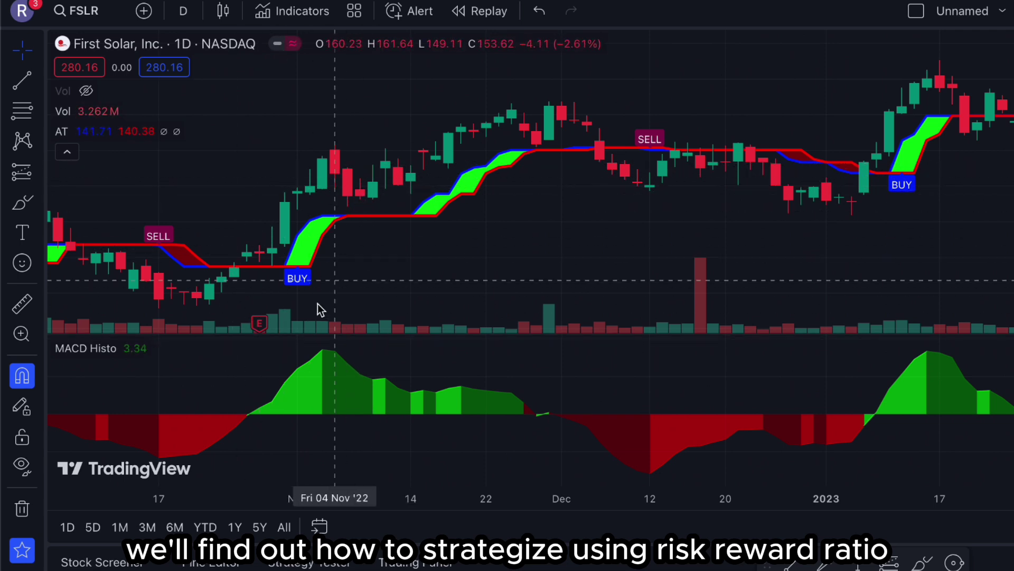
{"action": "left_click", "coordinate": [59, 133]}
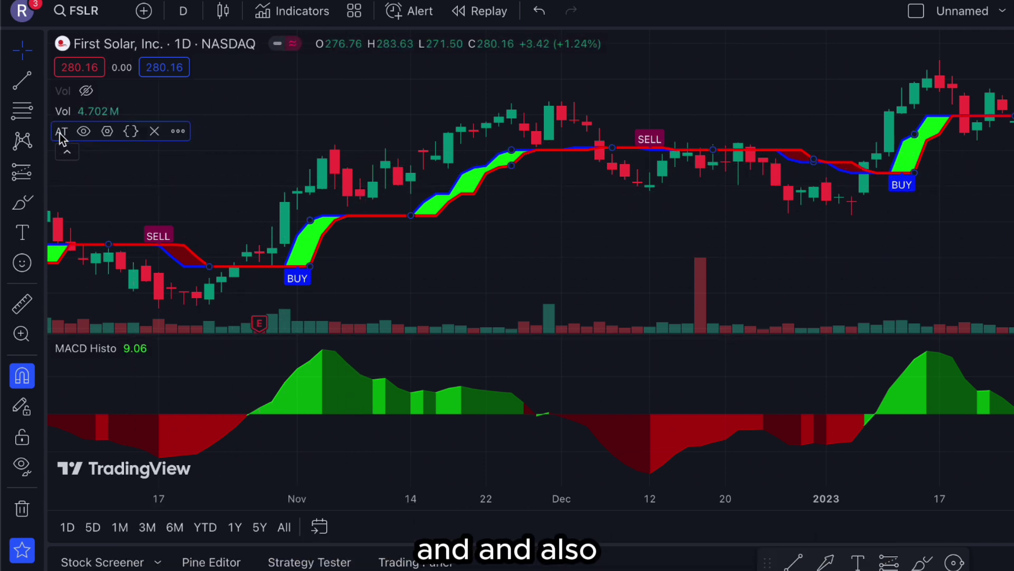
{"action": "left_click", "coordinate": [108, 132]}
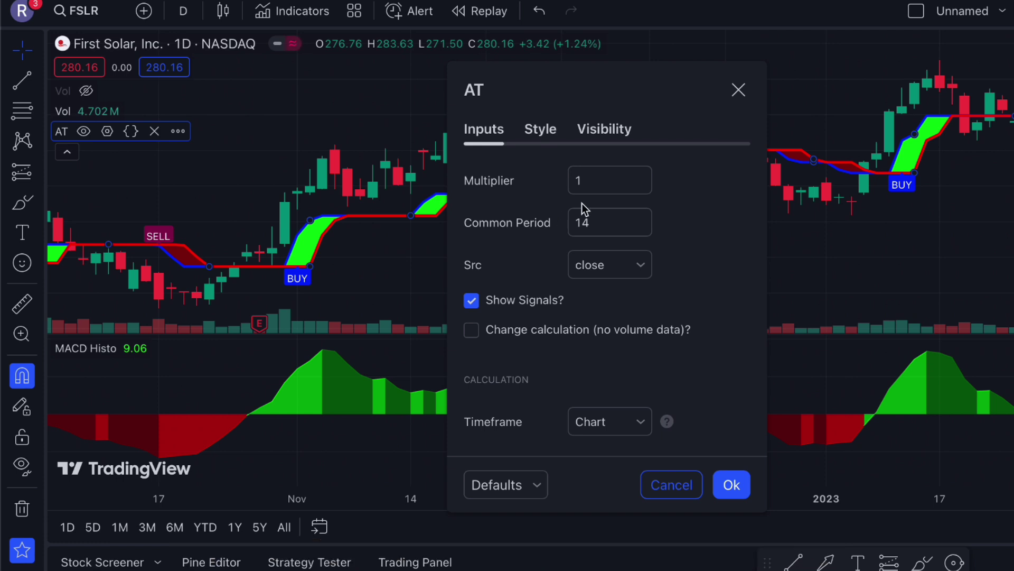
{"action": "left_click", "coordinate": [601, 273]}
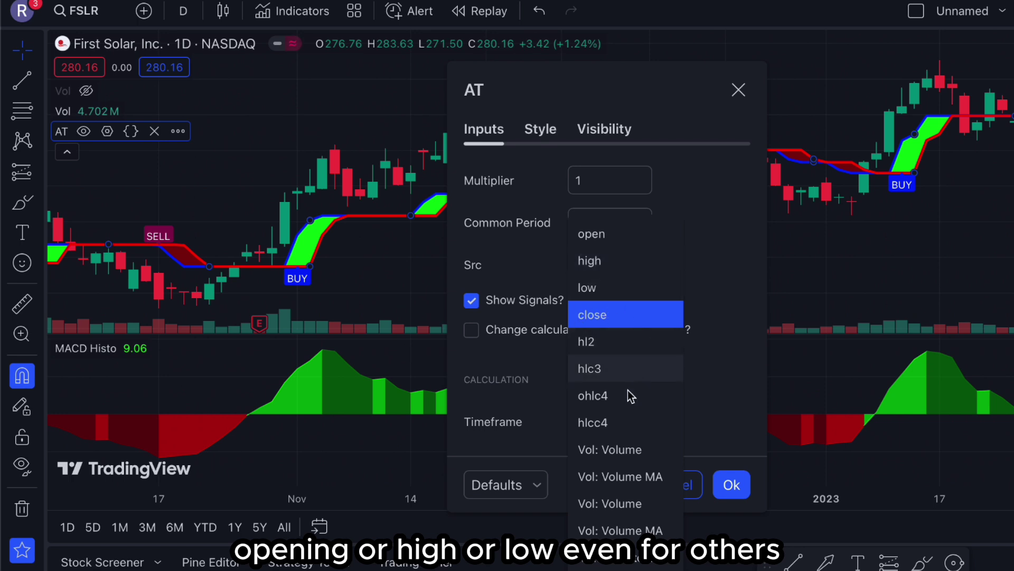
{"action": "left_click", "coordinate": [603, 315]}
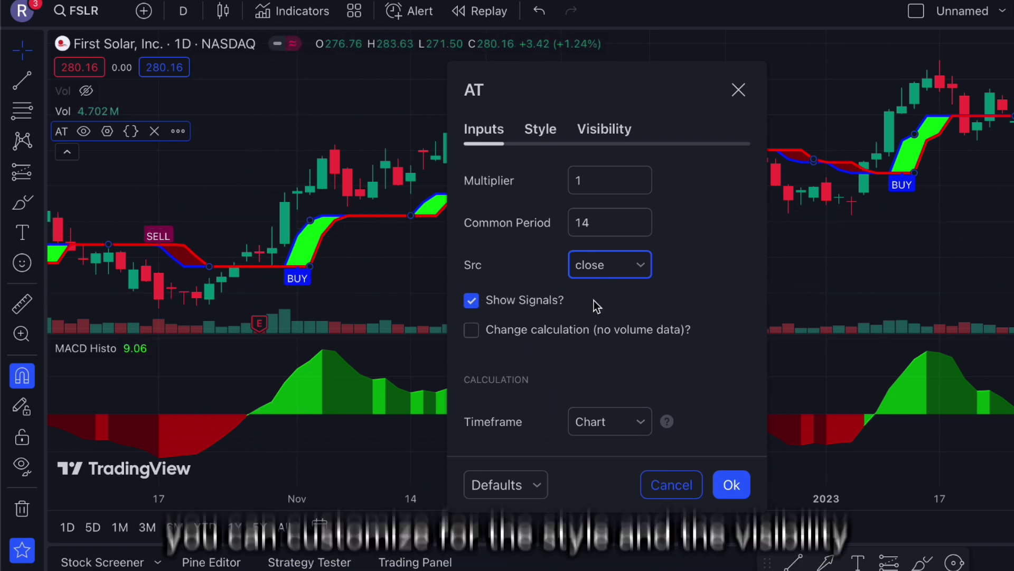
{"action": "left_click", "coordinate": [539, 130]}
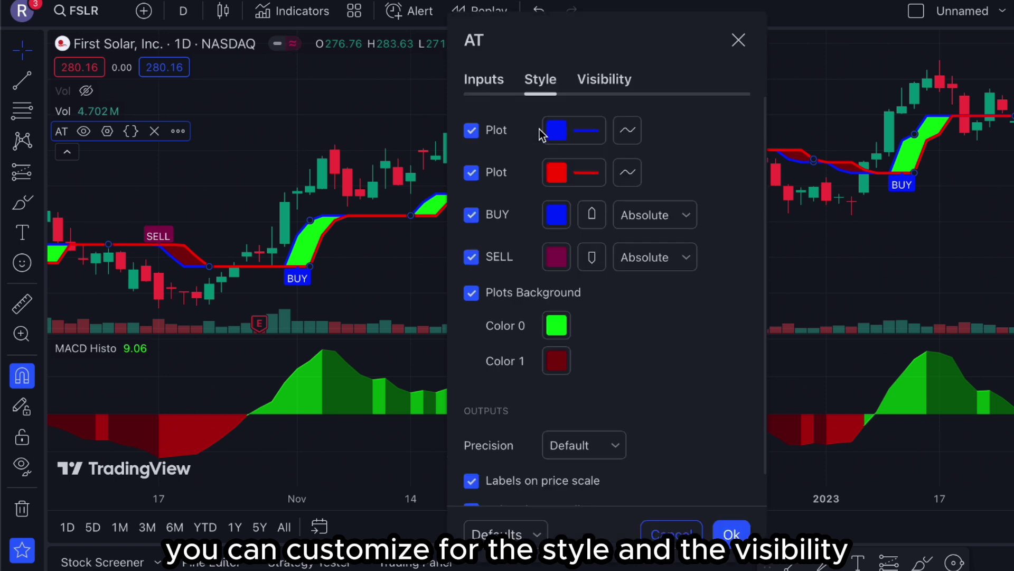
{"action": "left_click", "coordinate": [605, 80]}
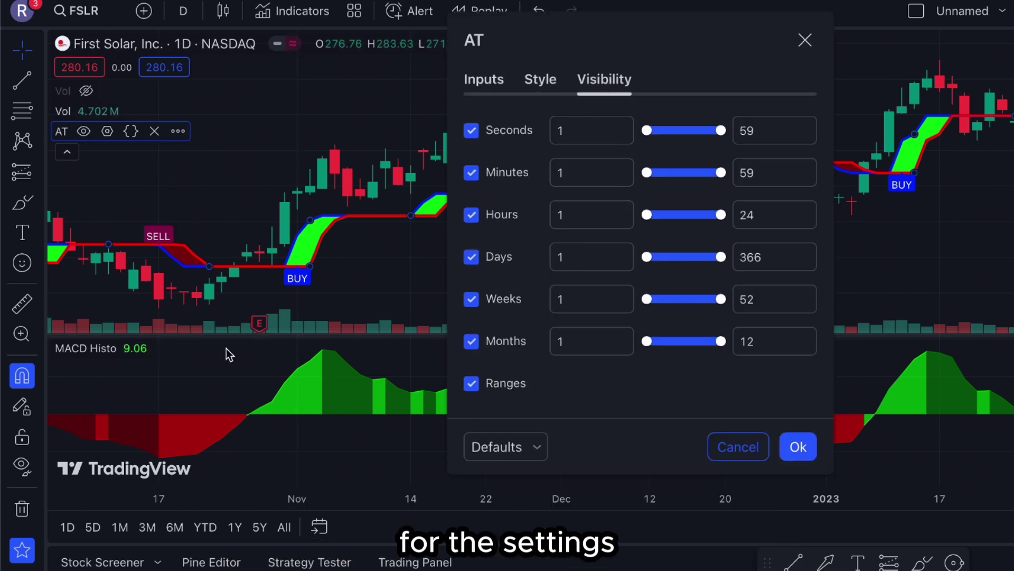
{"action": "left_click", "coordinate": [805, 40]}
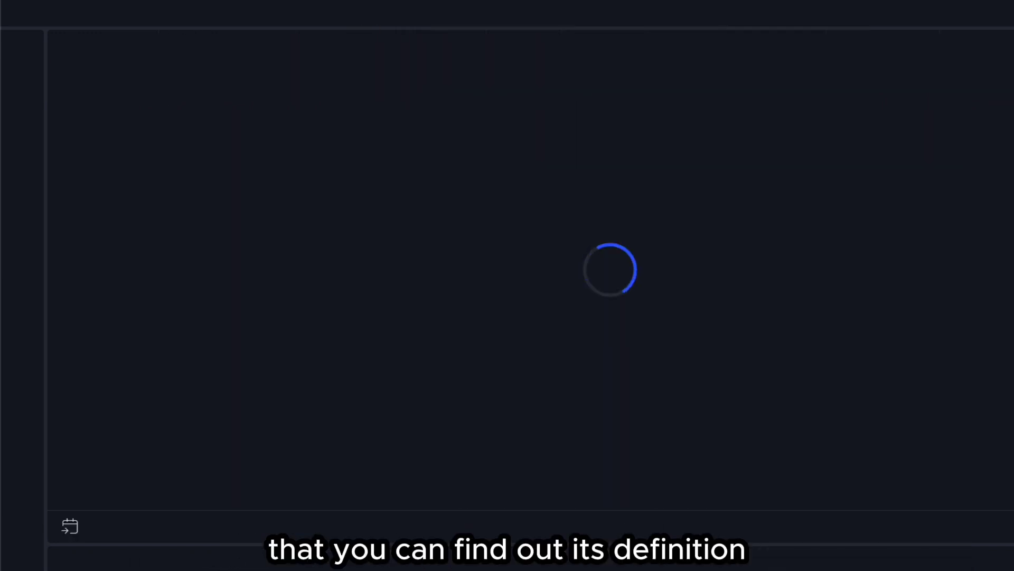
Open the AlphaTrend - Screener indicator's 'About this script' description page
{"action": "mouse_move", "coordinate": [217, 138]}
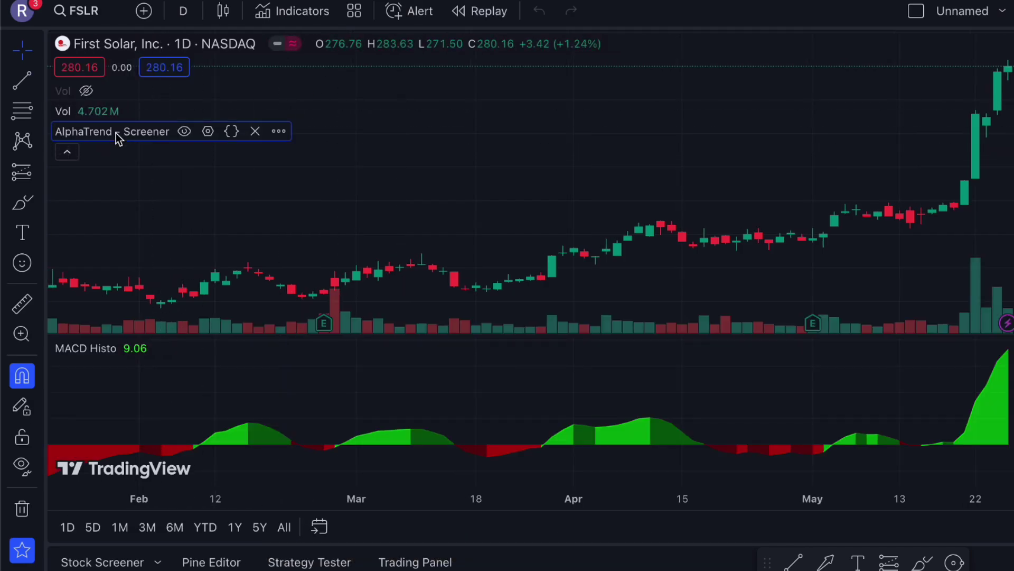
{"action": "left_click", "coordinate": [279, 132]}
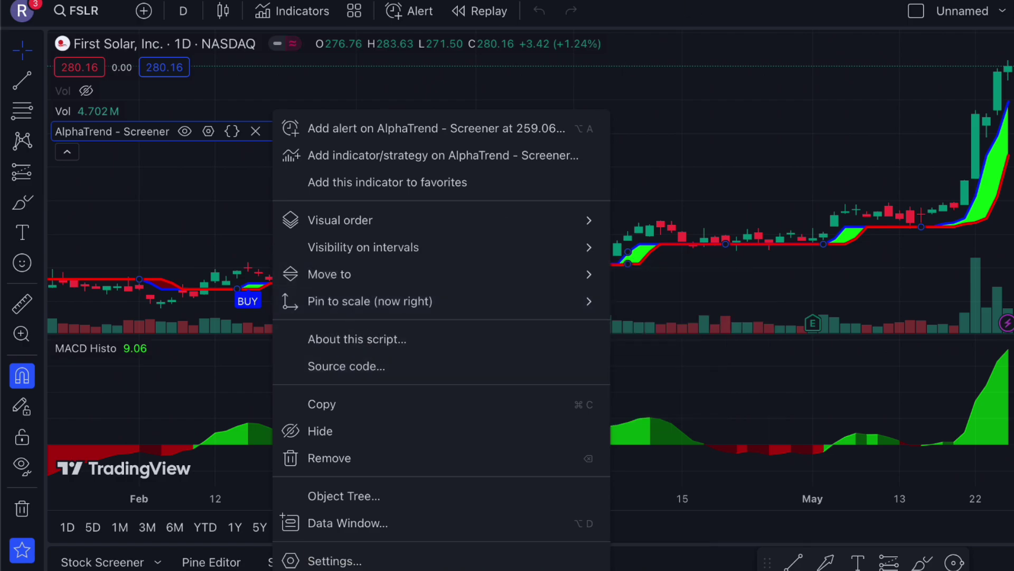
{"action": "left_click", "coordinate": [357, 339]}
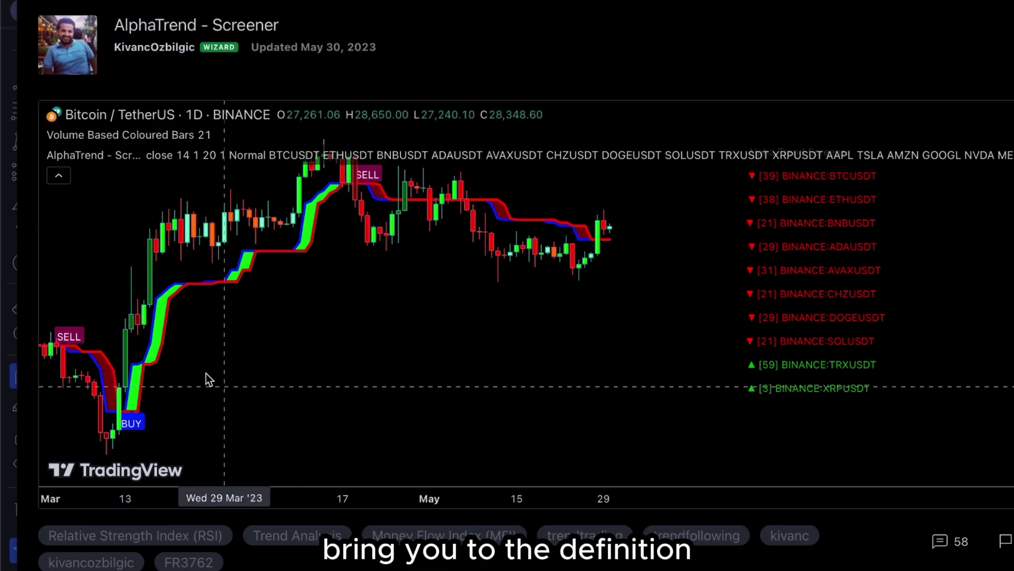
Scroll through the AlphaTrend - Screener description and release notes, then return to the FSLR chart
{"action": "scroll", "coordinate": [380, 269], "scroll_direction": "down", "scroll_amount": 3}
{"action": "scroll", "coordinate": [378, 267], "scroll_direction": "down", "scroll_amount": 8}
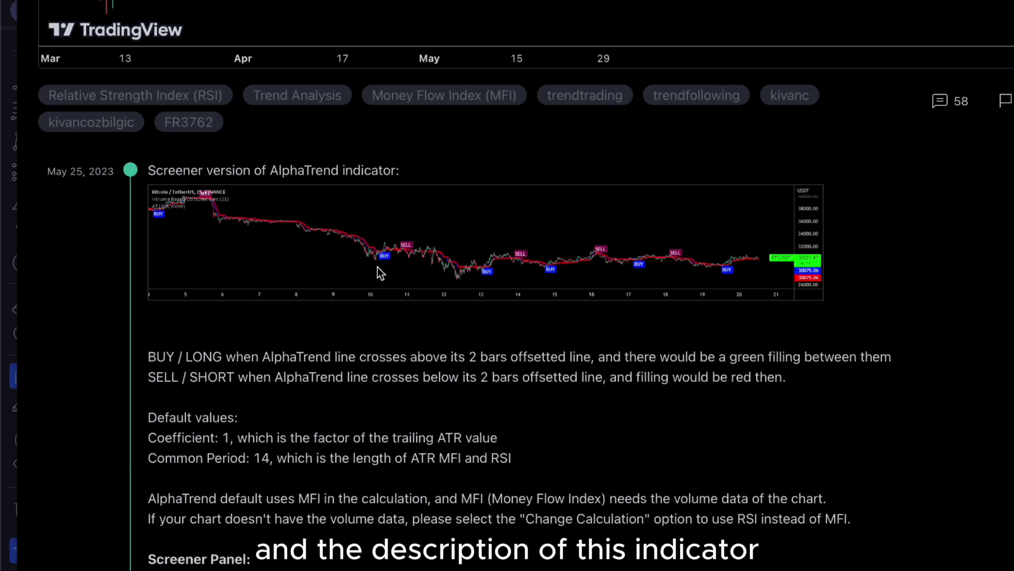
{"action": "scroll", "coordinate": [261, 249], "scroll_direction": "down", "scroll_amount": 10}
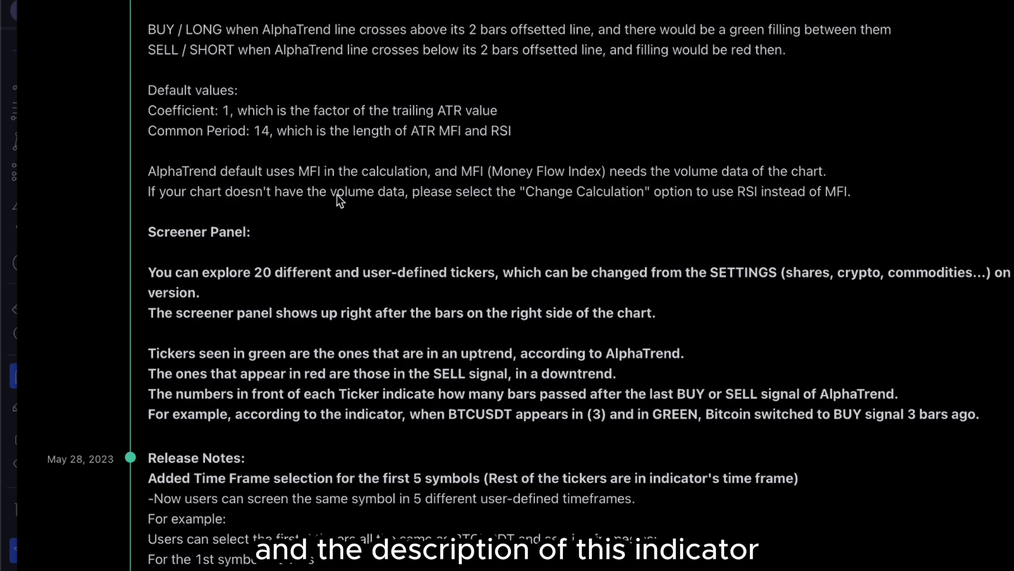
{"action": "scroll", "coordinate": [337, 195], "scroll_direction": "up", "scroll_amount": 2}
{"action": "scroll", "coordinate": [370, 264], "scroll_direction": "up", "scroll_amount": 8}
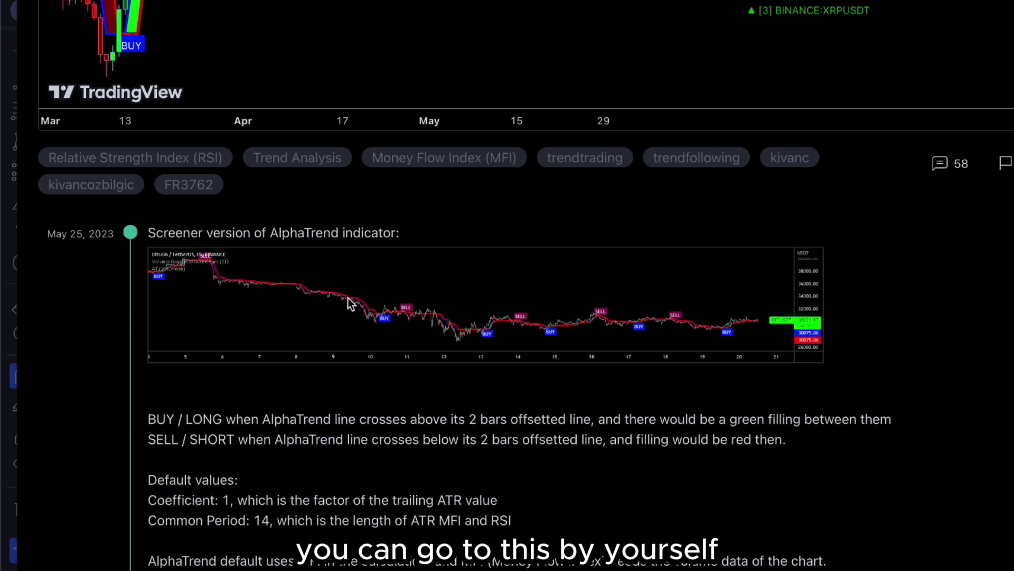
{"action": "scroll", "coordinate": [369, 391], "scroll_direction": "down", "scroll_amount": 12}
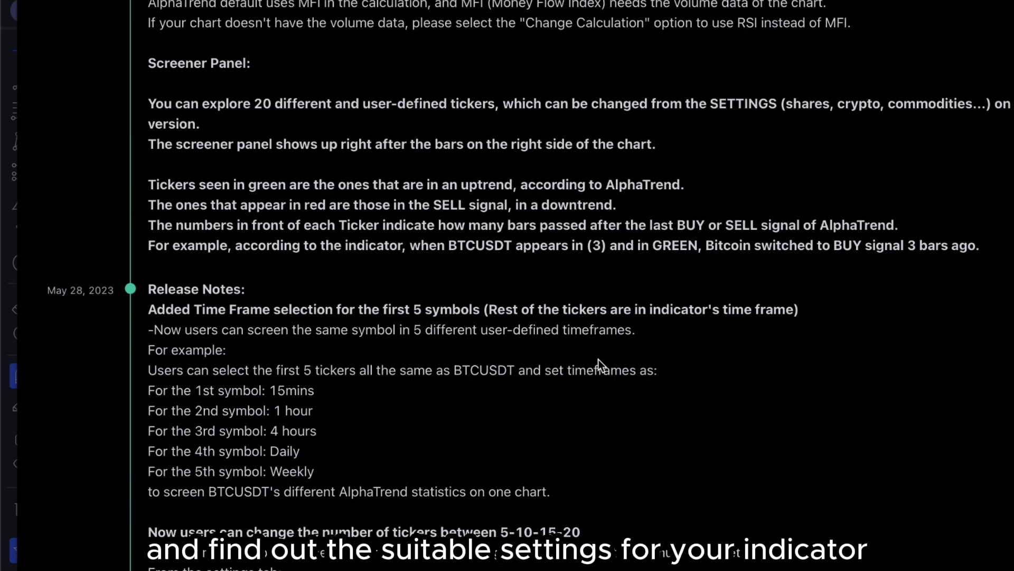
{"action": "scroll", "coordinate": [528, 108], "scroll_direction": "up", "scroll_amount": 6}
{"action": "scroll", "coordinate": [554, 145], "scroll_direction": "down", "scroll_amount": 5}
{"action": "scroll", "coordinate": [455, 199], "scroll_direction": "up", "scroll_amount": 6}
{"action": "scroll", "coordinate": [457, 205], "scroll_direction": "up", "scroll_amount": 15}
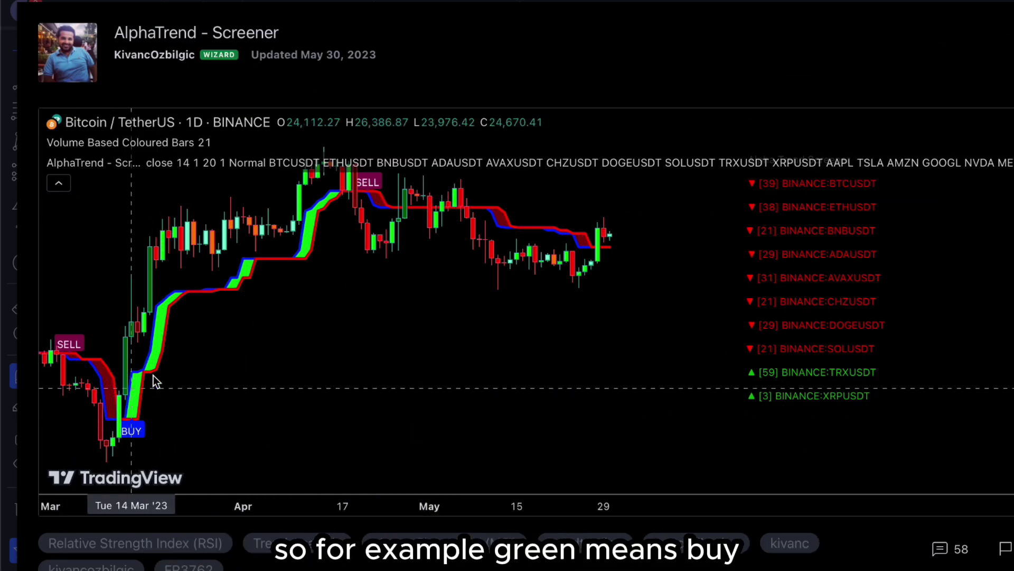
{"action": "scroll", "coordinate": [445, 312], "scroll_direction": "down", "scroll_amount": 15}
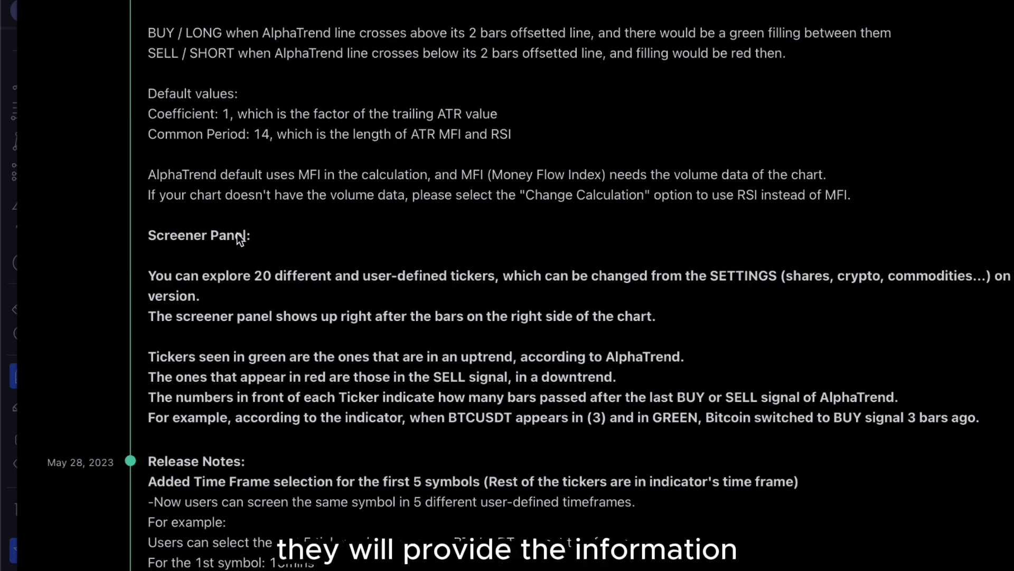
{"action": "scroll", "coordinate": [420, 167], "scroll_direction": "down", "scroll_amount": 3}
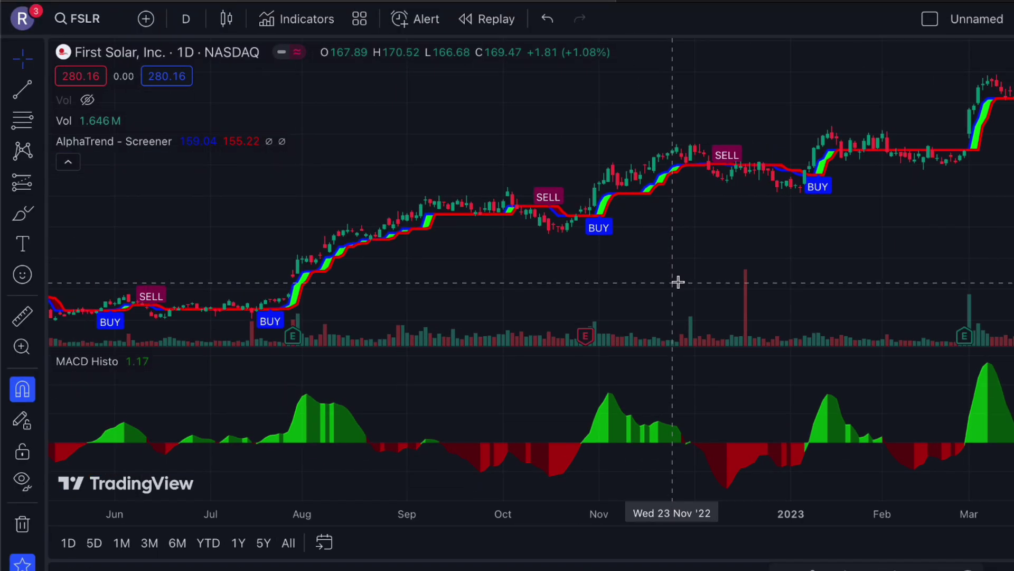
Frame September–January and circle in yellow the late-October SELL-to-BUY reversal and MACD red-to-green turn
{"action": "scroll", "coordinate": [680, 283], "scroll_direction": "up", "scroll_amount": 5}
{"action": "left_click_drag", "start_coordinate": [592, 272], "coordinate": [497, 203]}
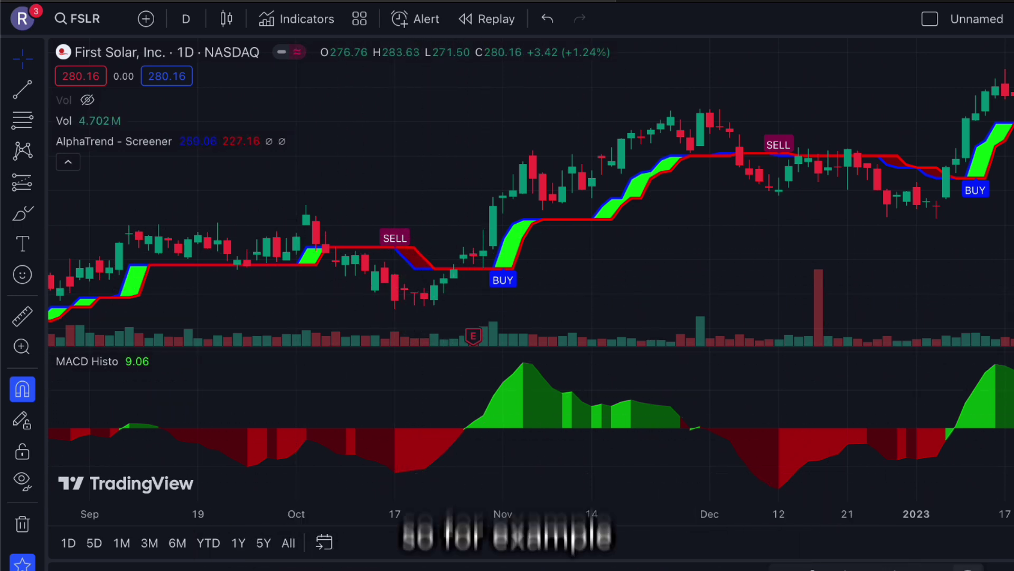
{"action": "mouse_move", "coordinate": [420, 317]}
{"action": "left_mouse_down"}
{"action": "mouse_move", "coordinate": [521, 227]}
{"action": "mouse_move", "coordinate": [382, 321]}
{"action": "mouse_move", "coordinate": [364, 298]}
{"action": "left_mouse_up"}
{"action": "mouse_move", "coordinate": [464, 471]}
{"action": "left_mouse_down"}
{"action": "mouse_move", "coordinate": [466, 352]}
{"action": "mouse_move", "coordinate": [444, 464]}
{"action": "left_mouse_up"}
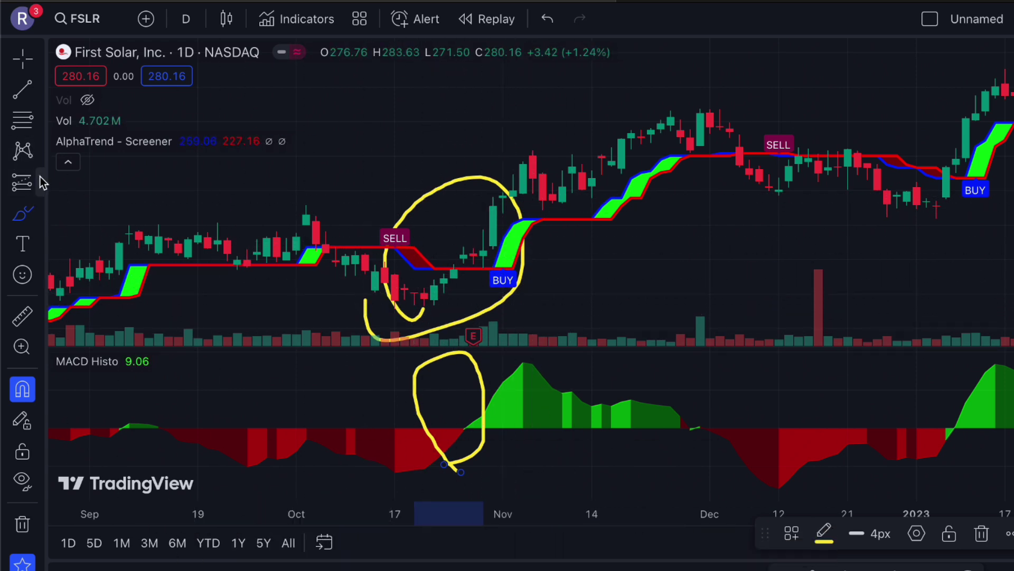
Place a long position at the late-October BUY: target 17.08 (13.28%), stop 11.89, risk/reward 1.44
{"action": "left_click", "coordinate": [40, 181]}
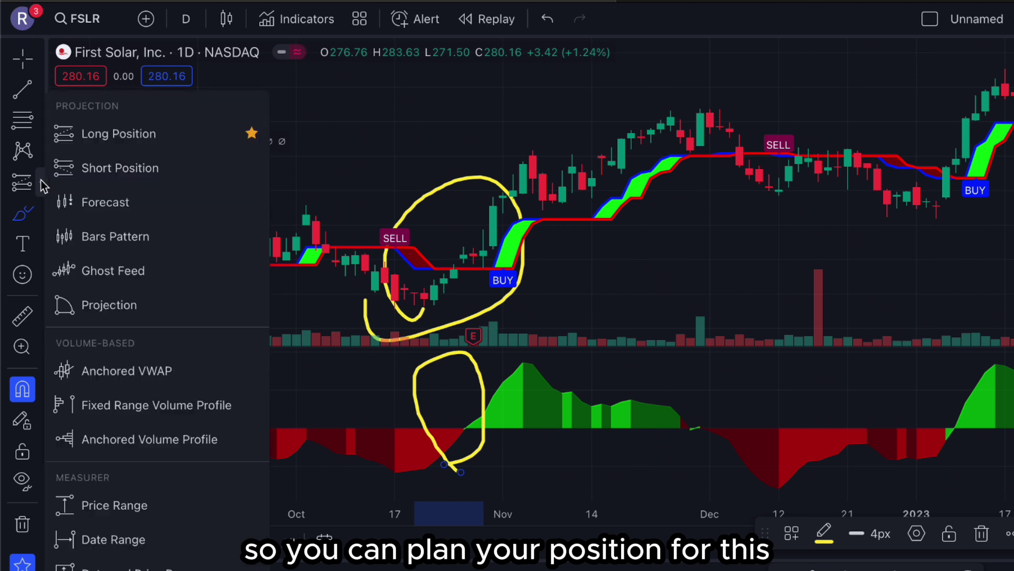
{"action": "left_click", "coordinate": [85, 139]}
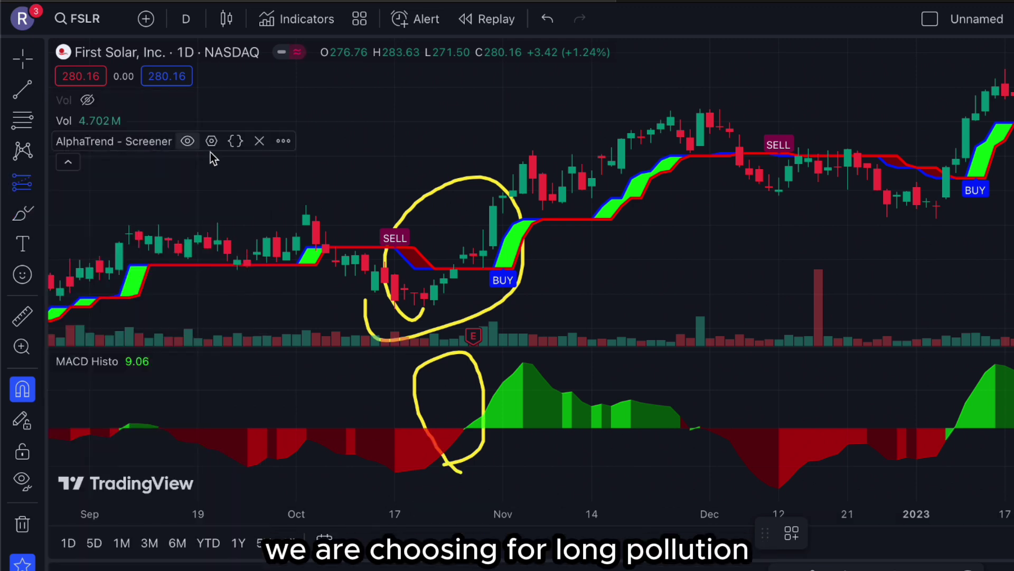
{"action": "left_click", "coordinate": [454, 264]}
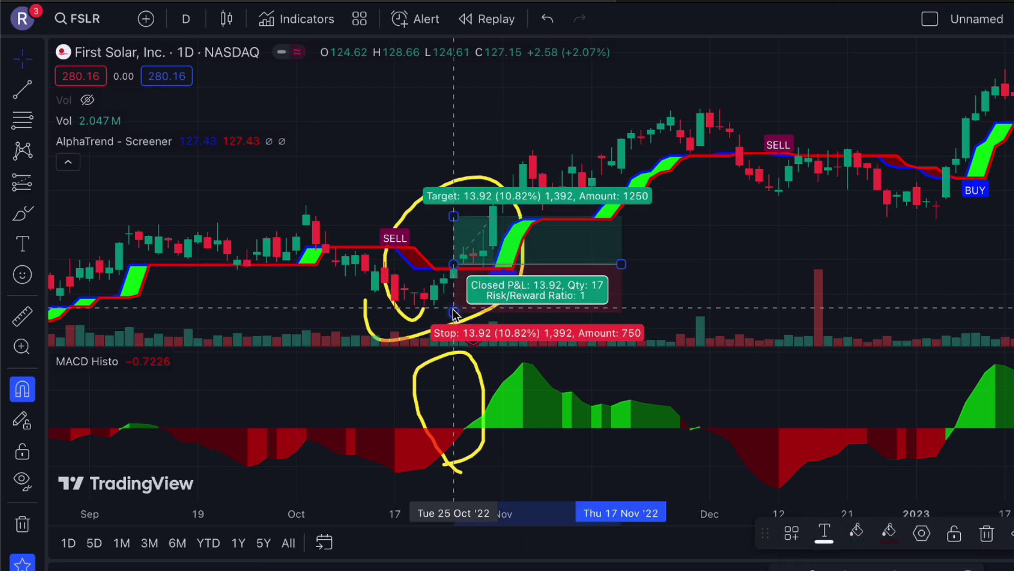
{"action": "left_click_drag", "start_coordinate": [454, 312], "coordinate": [431, 302]}
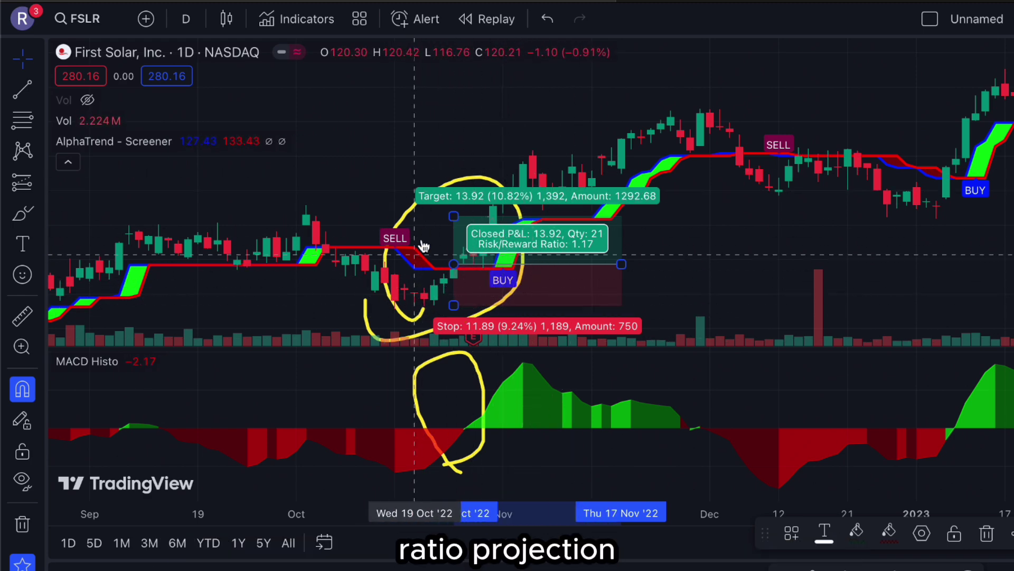
{"action": "left_click_drag", "start_coordinate": [453, 215], "coordinate": [303, 205]}
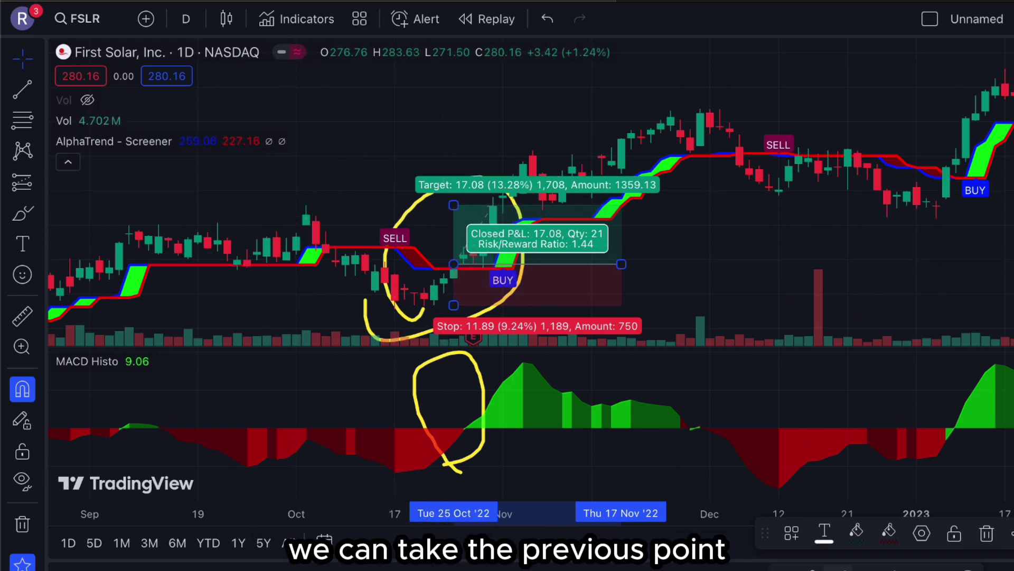
{"action": "left_click", "coordinate": [273, 175]}
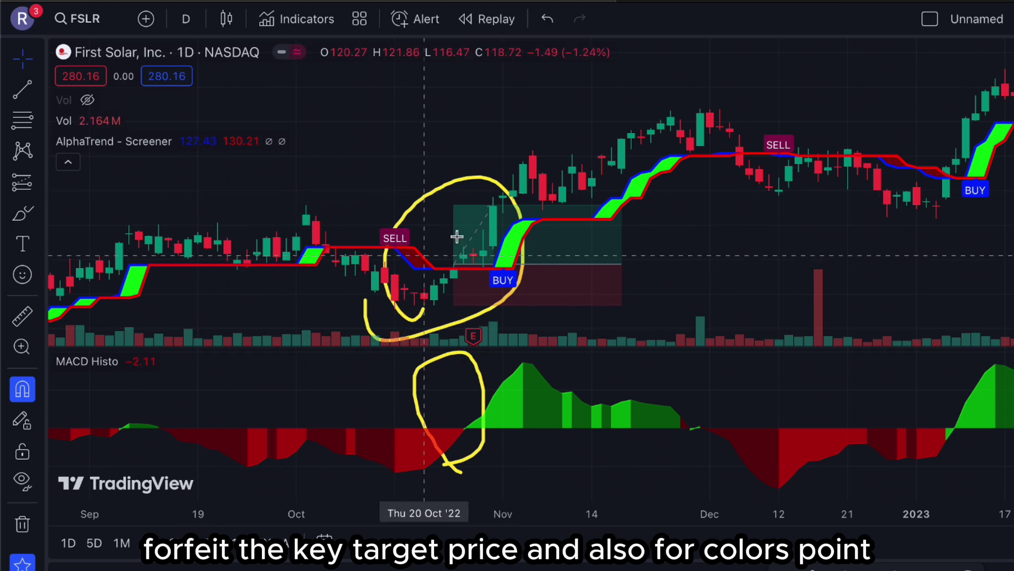
Label the first circled setup '1', then pan the chart to Oct 2022–Mar 2023
{"action": "mouse_move", "coordinate": [513, 229]}
{"action": "left_click", "coordinate": [517, 210]}
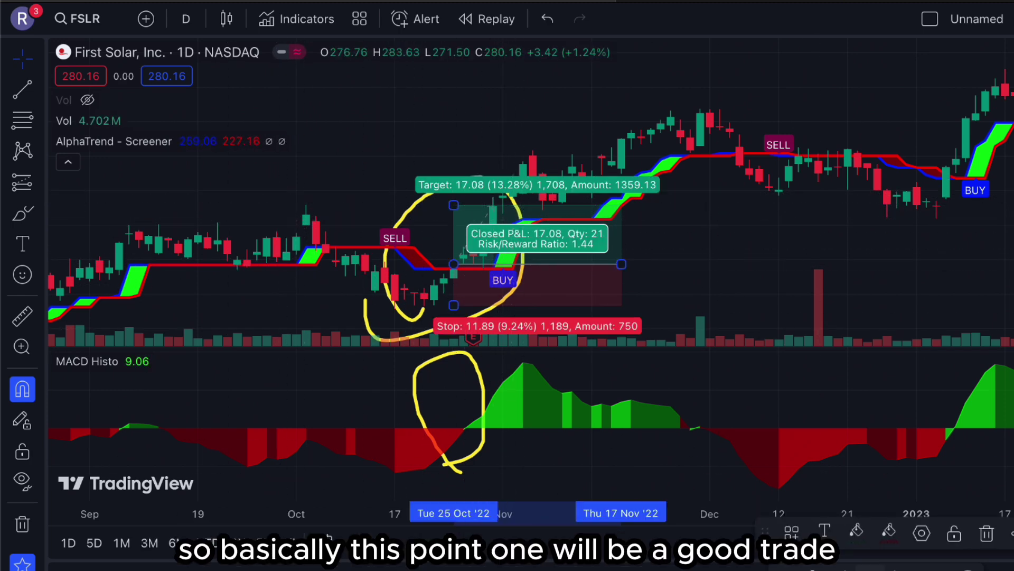
{"action": "left_click", "coordinate": [384, 142]}
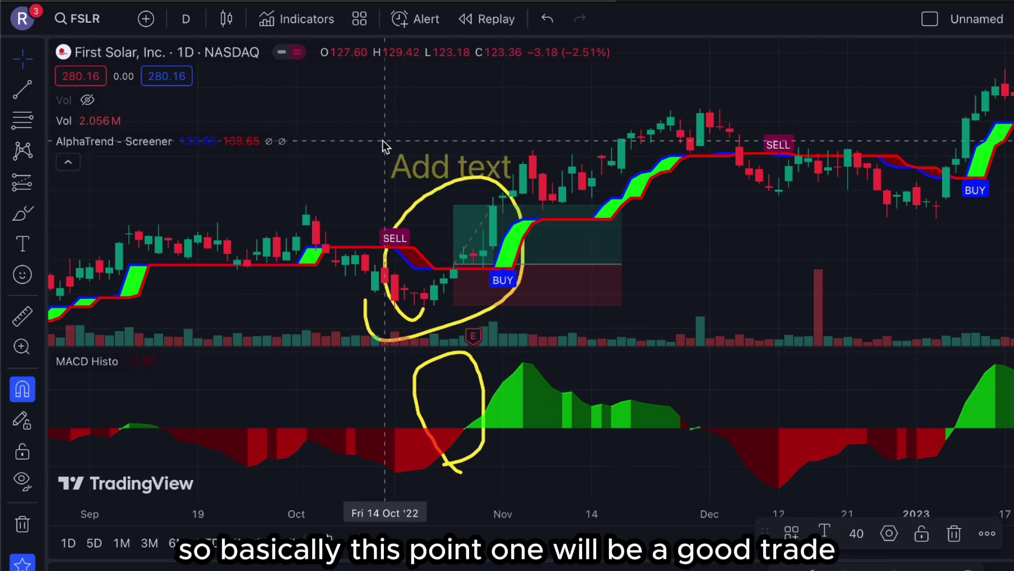
{"action": "type", "text": "1"}
{"action": "left_click_drag", "start_coordinate": [404, 168], "coordinate": [373, 167]}
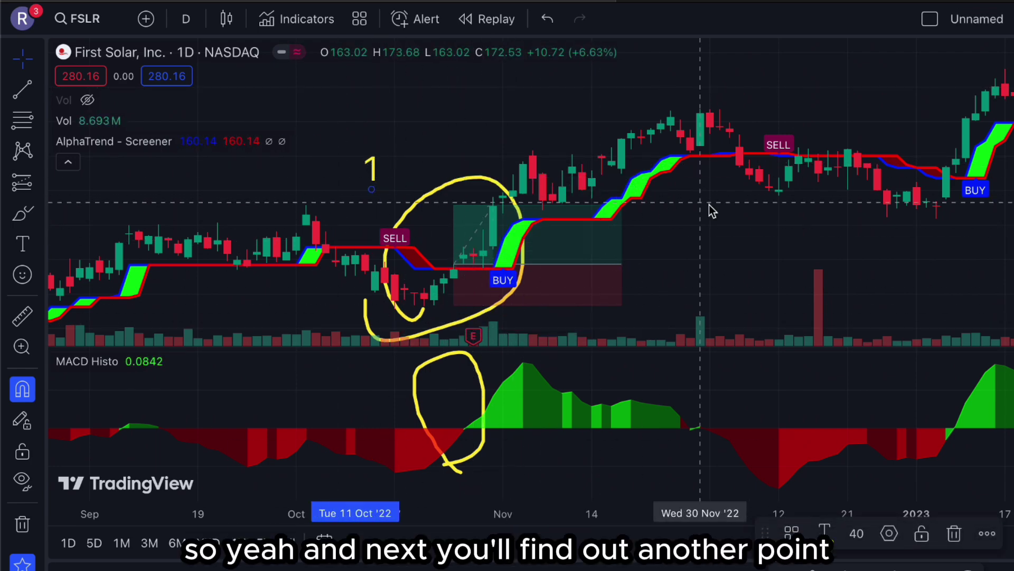
{"action": "mouse_move", "coordinate": [242, 276]}
{"action": "left_mouse_down"}
{"action": "mouse_move", "coordinate": [690, 276]}
{"action": "mouse_move", "coordinate": [240, 309]}
{"action": "left_mouse_up"}
{"action": "left_click_drag", "start_coordinate": [679, 283], "coordinate": [395, 285]}
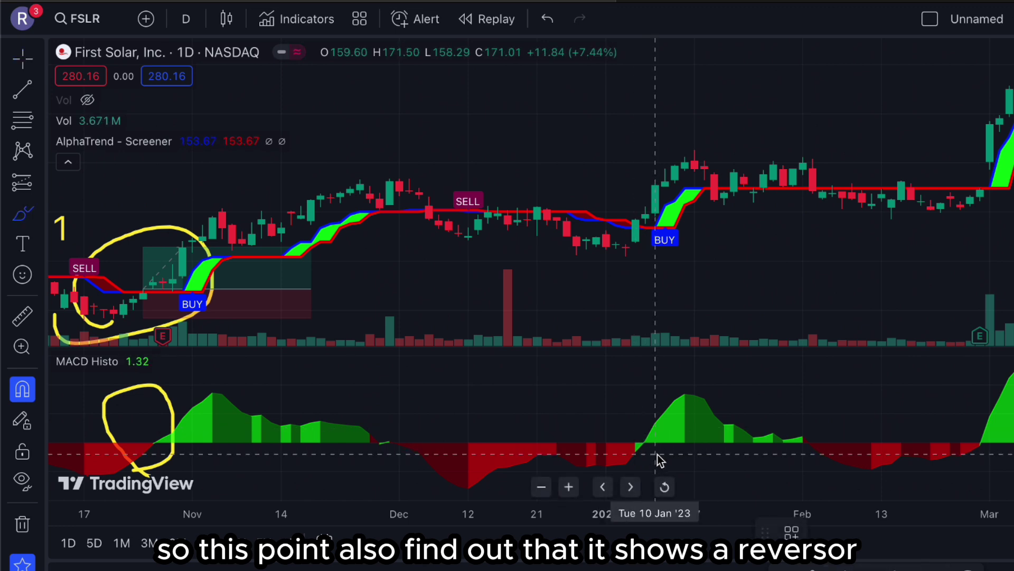
Circle the early-January 2023 MACD histogram turn to green and the matching BUY signal in yellow
{"action": "left_click_drag", "start_coordinate": [645, 462], "coordinate": [637, 418]}
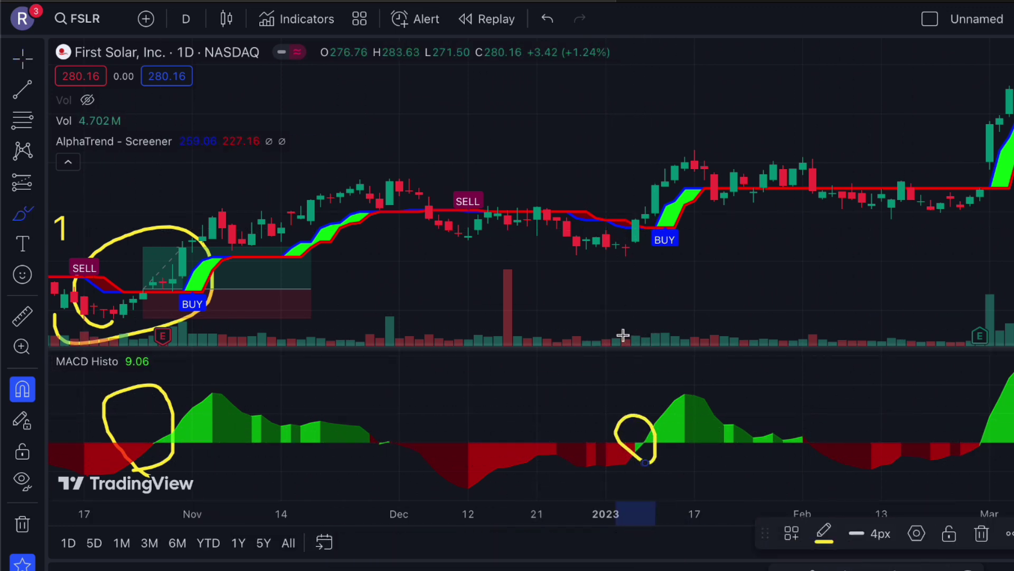
{"action": "left_click_drag", "start_coordinate": [650, 195], "coordinate": [632, 269]}
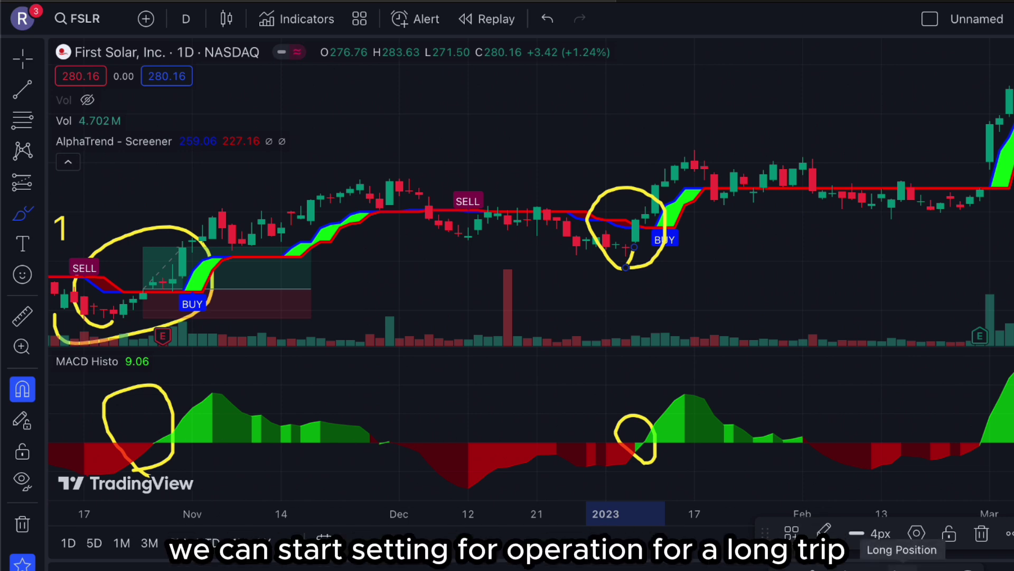
Place a long position at the 9 Jan 2023 BUY: target 14.46 (9.08%), stop 13.71, risk/reward 1.05
{"action": "left_click", "coordinate": [646, 275]}
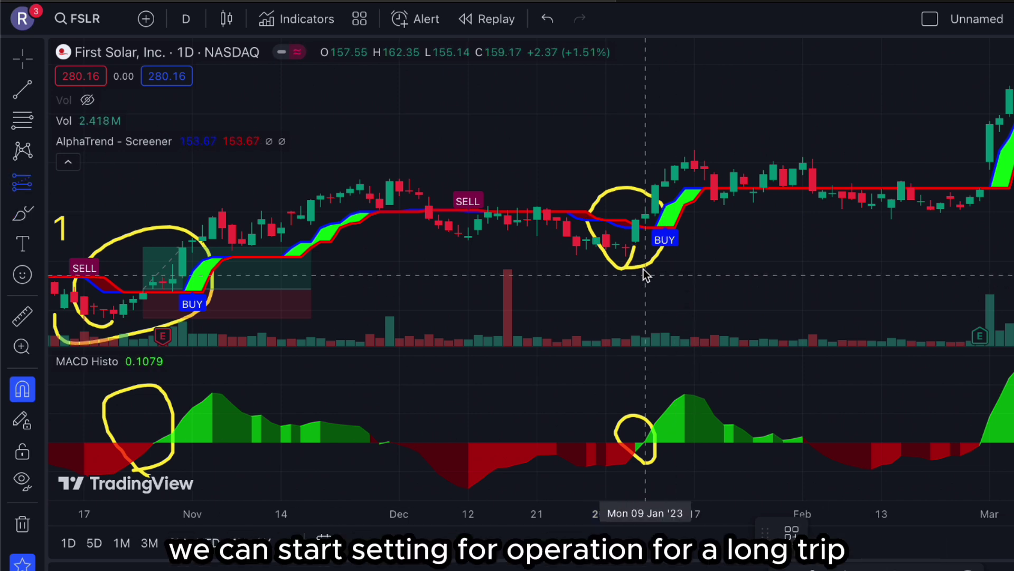
{"action": "left_click", "coordinate": [645, 214]}
{"action": "mouse_move", "coordinate": [641, 169]}
{"action": "left_mouse_down"}
{"action": "mouse_move", "coordinate": [392, 189]}
{"action": "mouse_move", "coordinate": [458, 177]}
{"action": "left_mouse_up"}
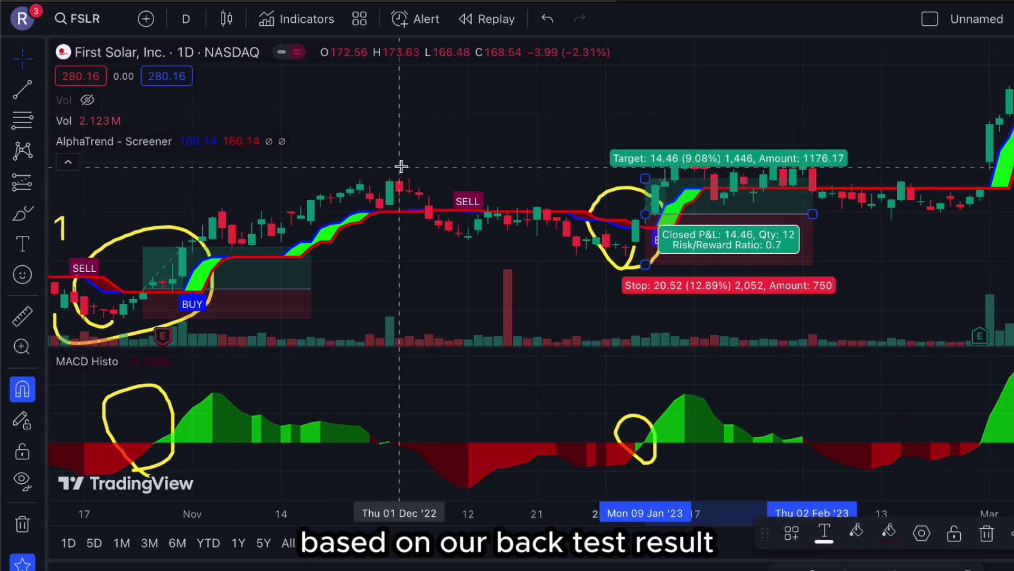
{"action": "mouse_move", "coordinate": [646, 264]}
{"action": "left_mouse_down"}
{"action": "mouse_move", "coordinate": [623, 255]}
{"action": "mouse_move", "coordinate": [630, 261]}
{"action": "mouse_move", "coordinate": [630, 249]}
{"action": "left_mouse_up"}
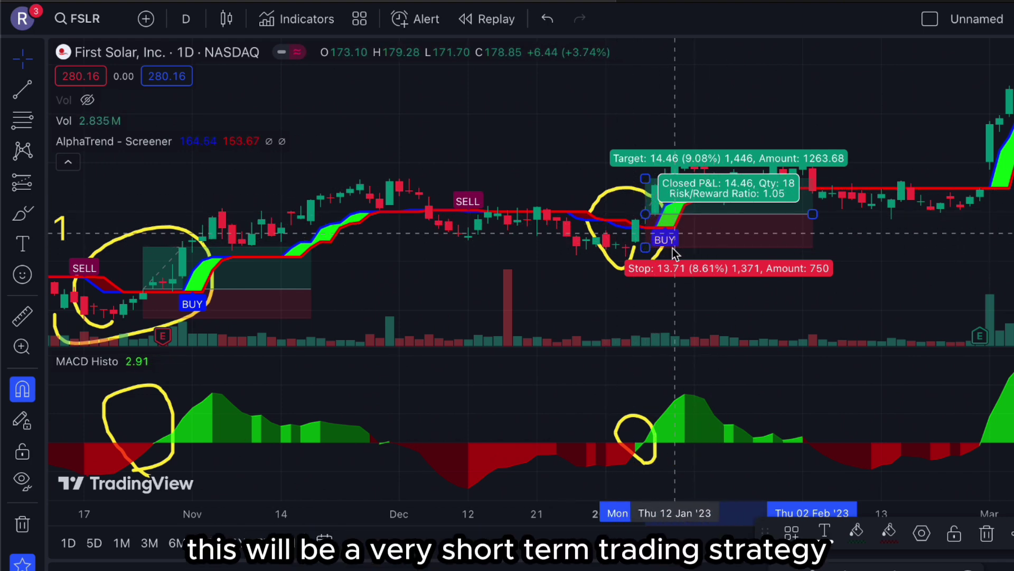
Scroll the chart back to autumn 2021 around the mid-November 2021 SELL signal
{"action": "scroll", "coordinate": [458, 177], "scroll_direction": "left", "scroll_amount": 5}
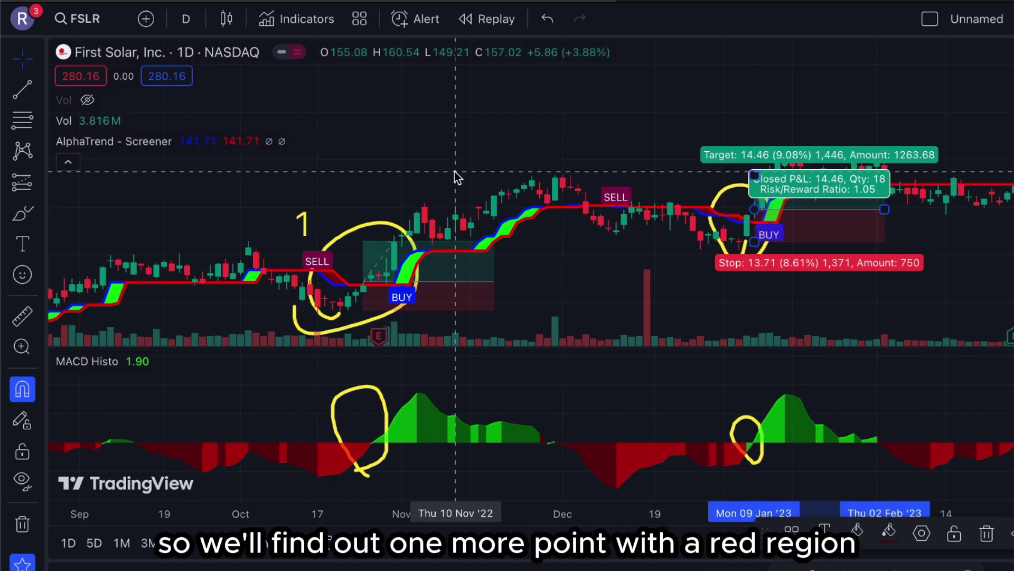
{"action": "scroll", "coordinate": [458, 177], "scroll_direction": "left", "scroll_amount": 8}
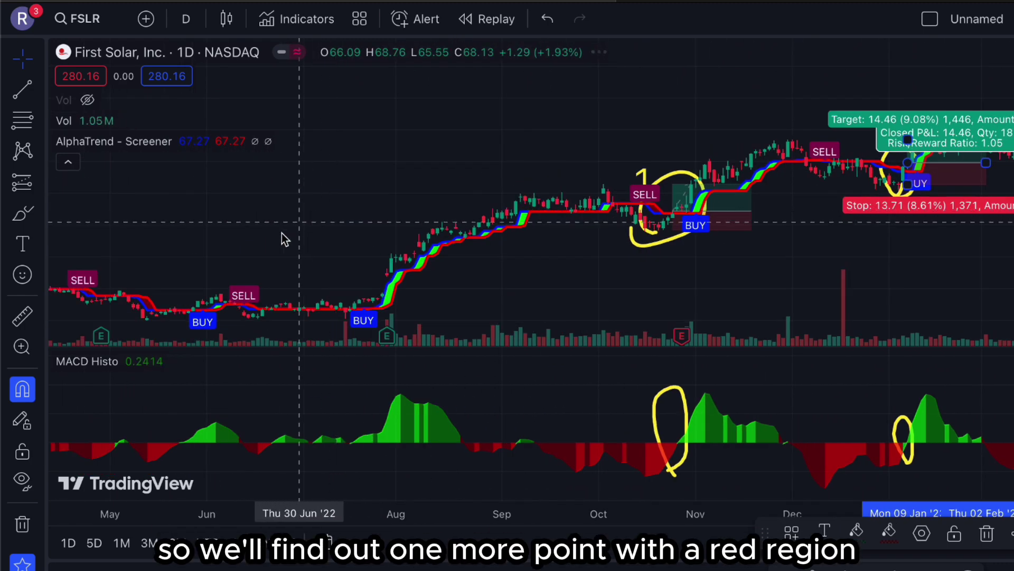
{"action": "scroll", "coordinate": [270, 237], "scroll_direction": "left", "scroll_amount": 10}
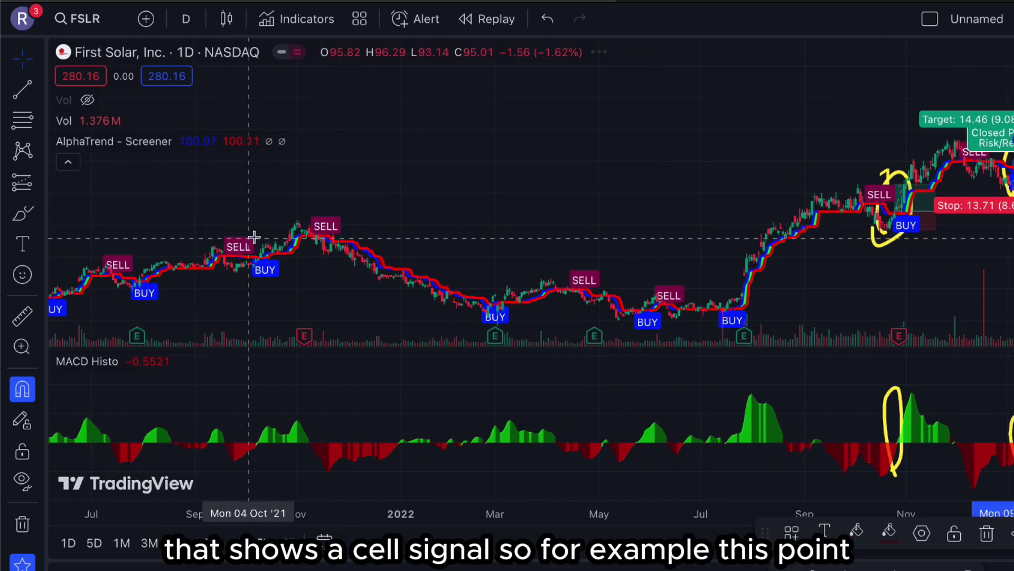
{"action": "scroll", "coordinate": [322, 294], "scroll_direction": "left", "scroll_amount": 10}
{"action": "scroll", "coordinate": [547, 227], "scroll_direction": "up", "scroll_amount": 5}
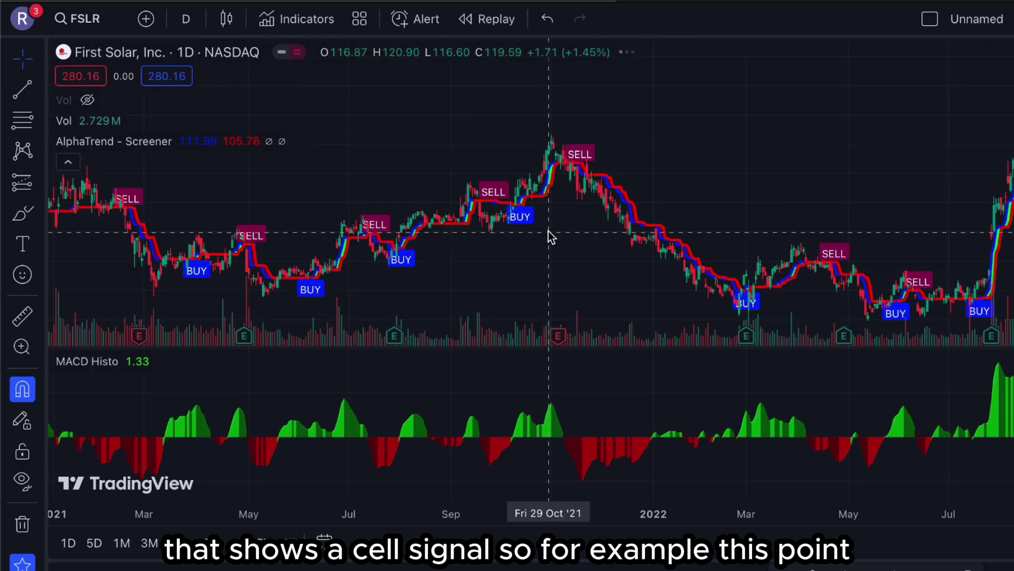
{"action": "scroll", "coordinate": [432, 201], "scroll_direction": "left", "scroll_amount": 5}
{"action": "scroll", "coordinate": [206, 255], "scroll_direction": "up", "scroll_amount": 3}
{"action": "scroll", "coordinate": [452, 188], "scroll_direction": "left", "scroll_amount": 5}
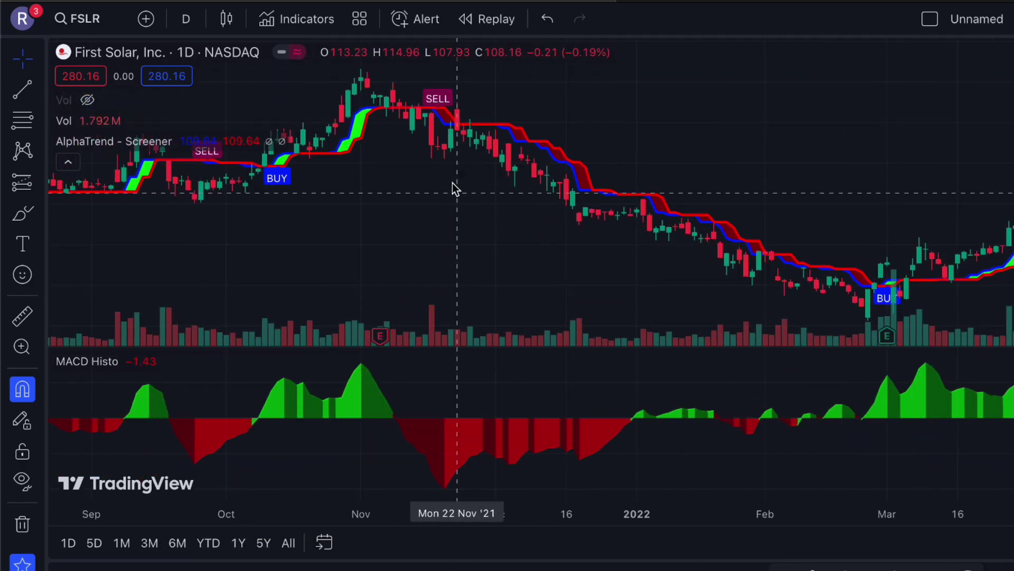
{"action": "scroll", "coordinate": [306, 203], "scroll_direction": "up", "scroll_amount": 3}
{"action": "scroll", "coordinate": [307, 203], "scroll_direction": "left", "scroll_amount": 5}
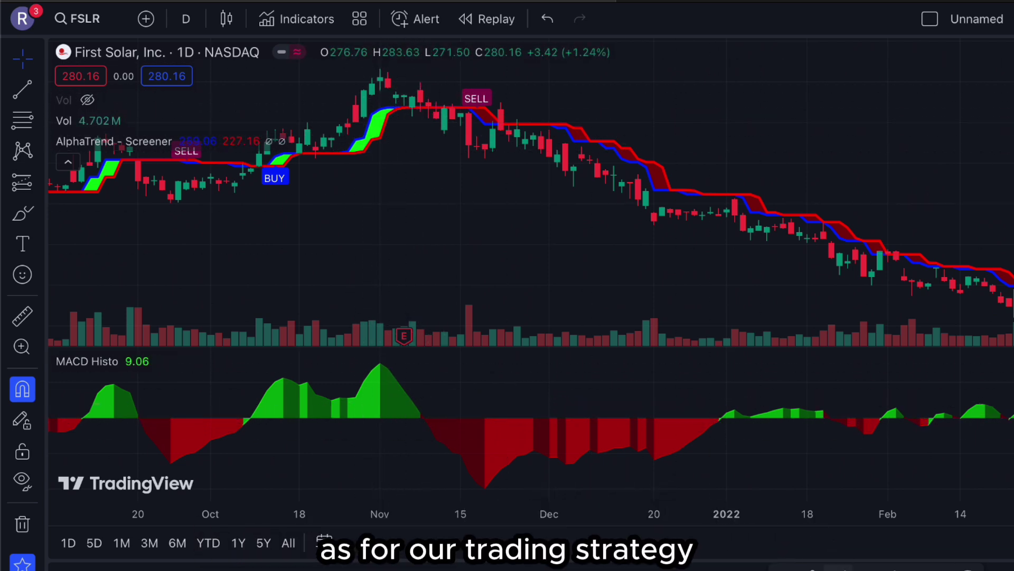
Brush yellow circles around the November 2021 MACD flip to red and the price peak before SELL
{"action": "left_click", "coordinate": [22, 214]}
{"action": "mouse_move", "coordinate": [431, 459]}
{"action": "left_mouse_down"}
{"action": "mouse_move", "coordinate": [446, 382]}
{"action": "mouse_move", "coordinate": [431, 461]}
{"action": "left_mouse_up"}
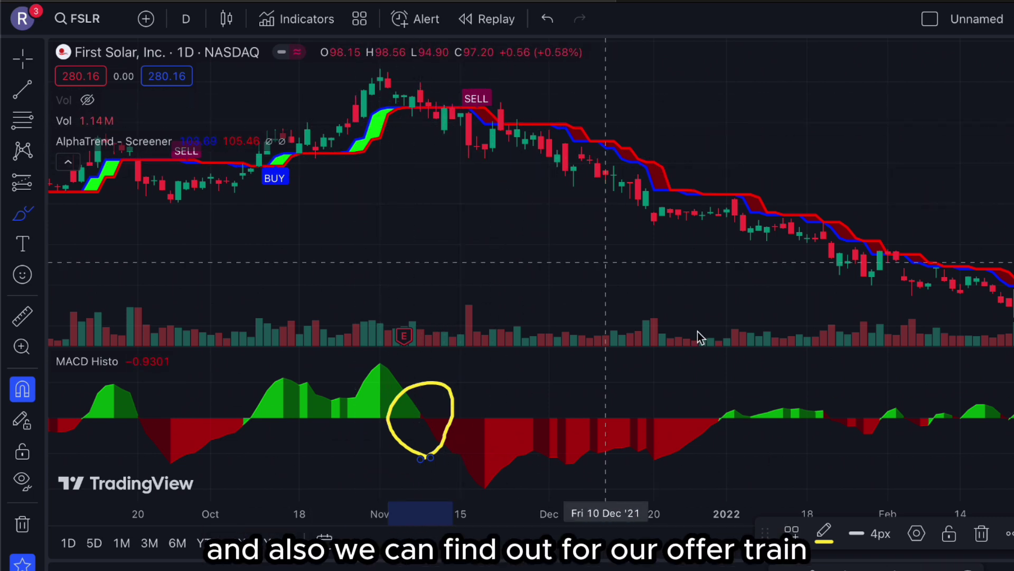
{"action": "left_click_drag", "start_coordinate": [426, 177], "coordinate": [373, 99]}
{"action": "mouse_move", "coordinate": [446, 82]}
{"action": "left_mouse_down"}
{"action": "mouse_move", "coordinate": [467, 162]}
{"action": "mouse_move", "coordinate": [417, 177]}
{"action": "left_mouse_up"}
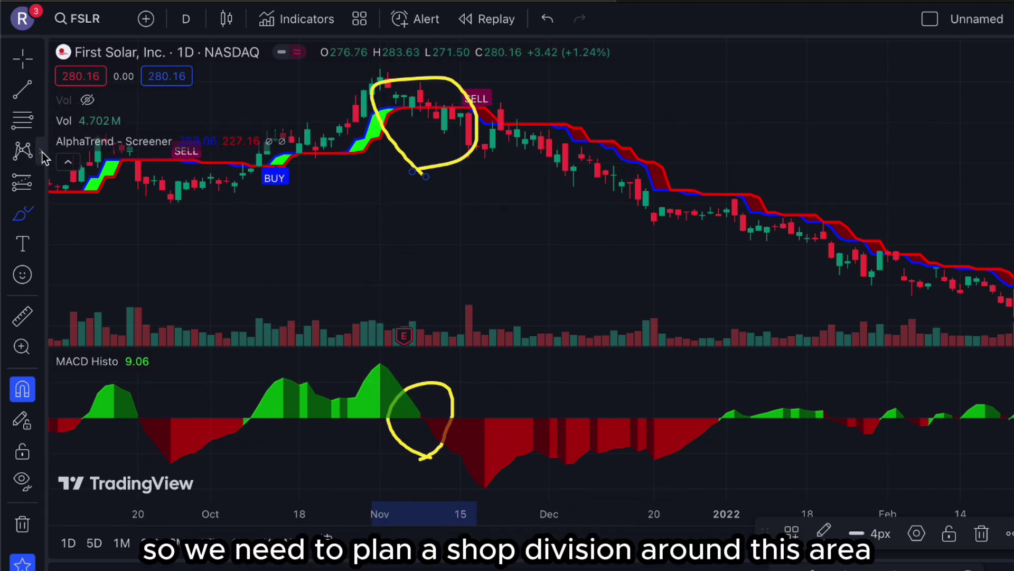
Place a short position at 11 Nov 2021: stop 7.54 (6.64%), target 11.10 (9.77%), risk/reward 1.47
{"action": "left_click", "coordinate": [42, 152]}
{"action": "left_click", "coordinate": [22, 182]}
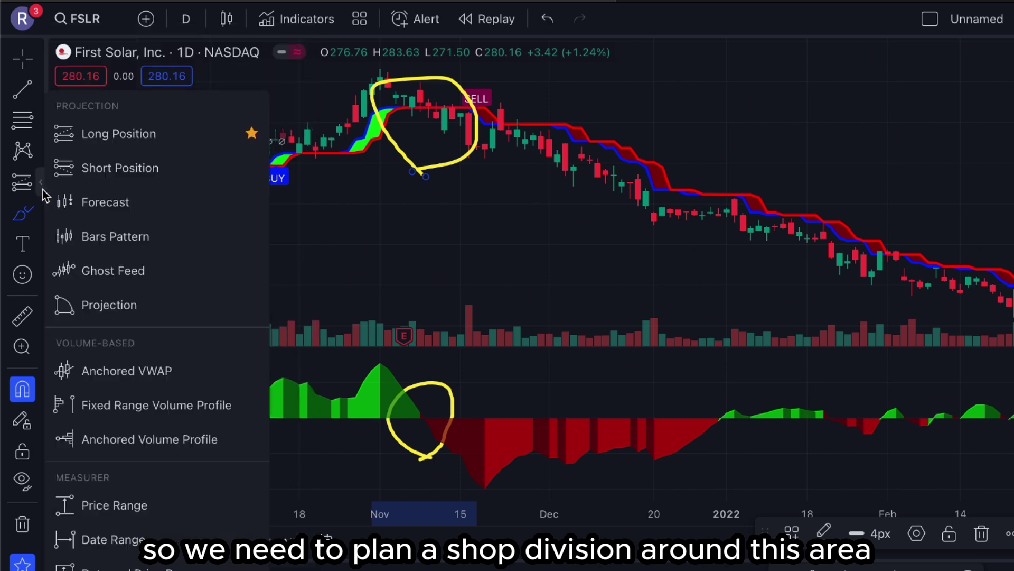
{"action": "left_click", "coordinate": [87, 168]}
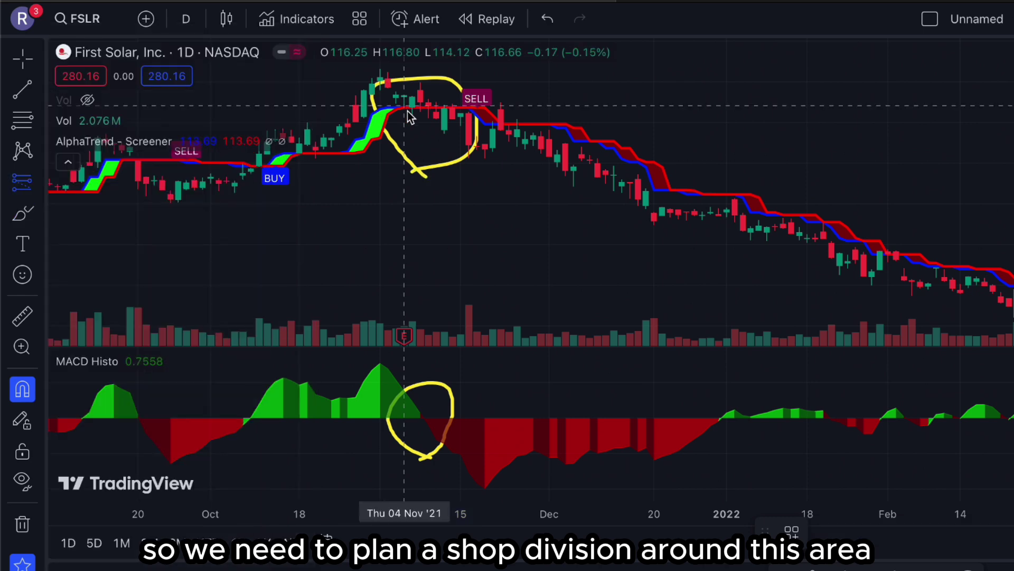
{"action": "left_click", "coordinate": [446, 119]}
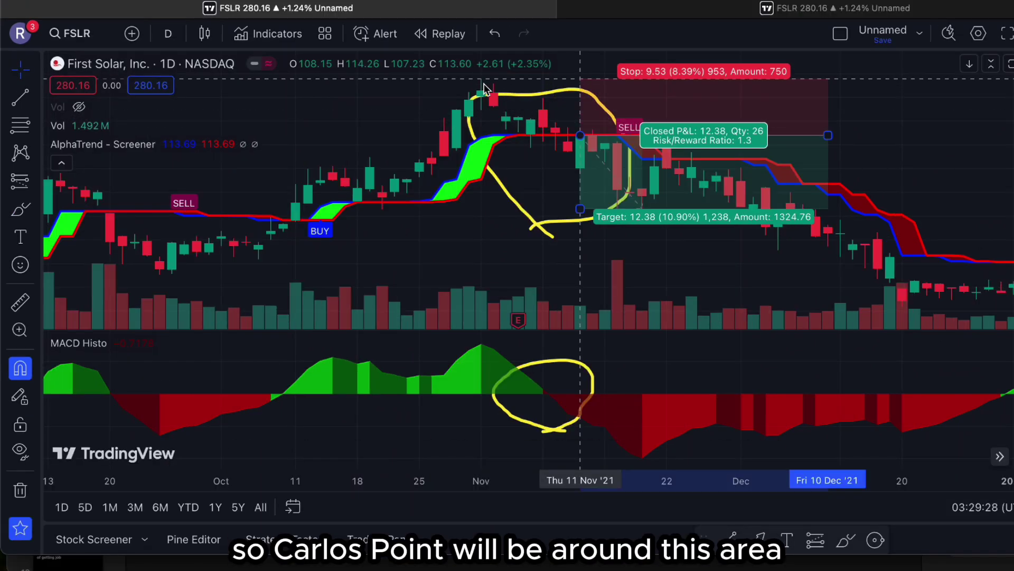
{"action": "left_click_drag", "start_coordinate": [485, 84], "coordinate": [485, 90]}
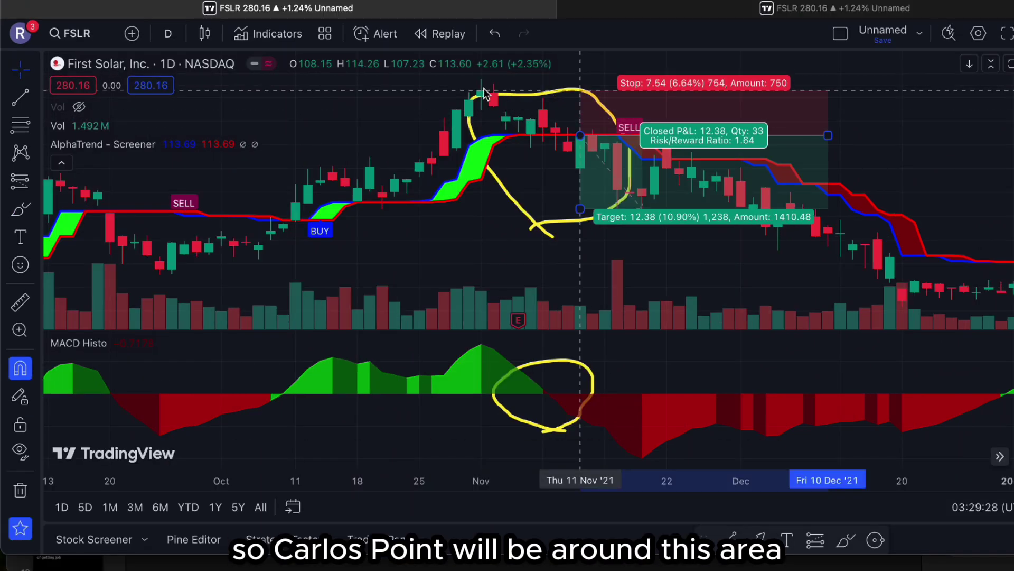
{"action": "left_click", "coordinate": [639, 119]}
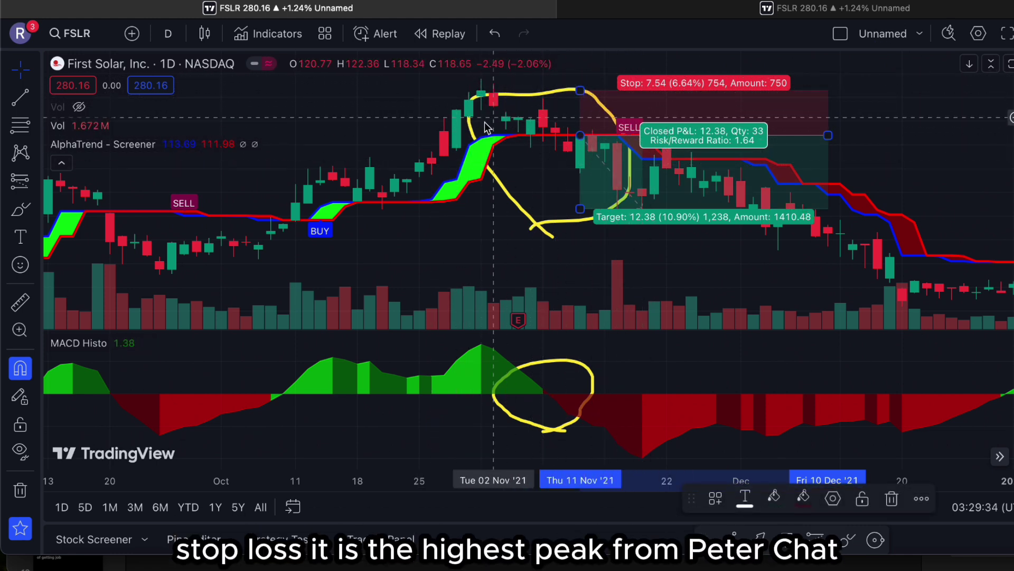
{"action": "left_click_drag", "start_coordinate": [581, 211], "coordinate": [361, 207]}
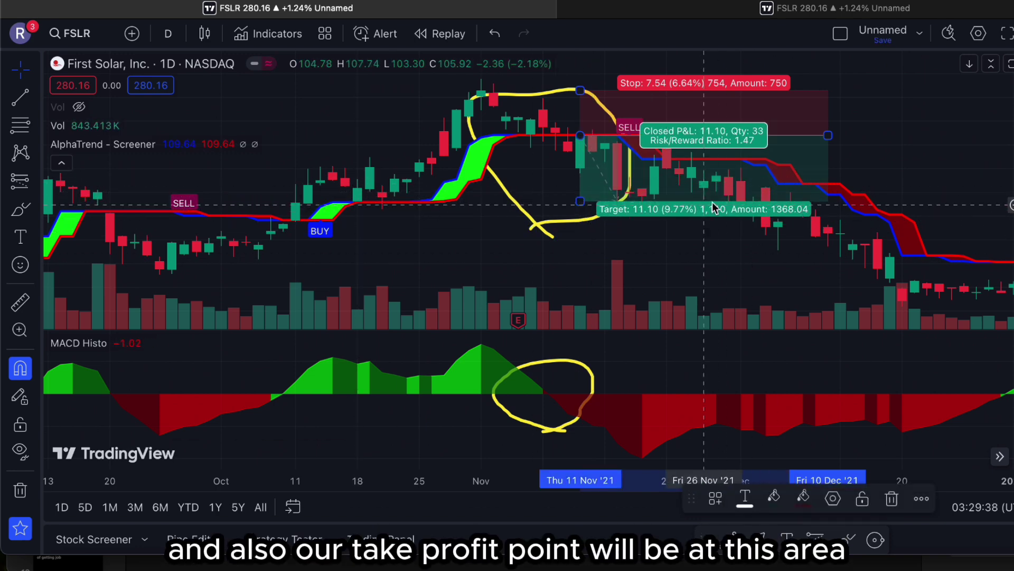